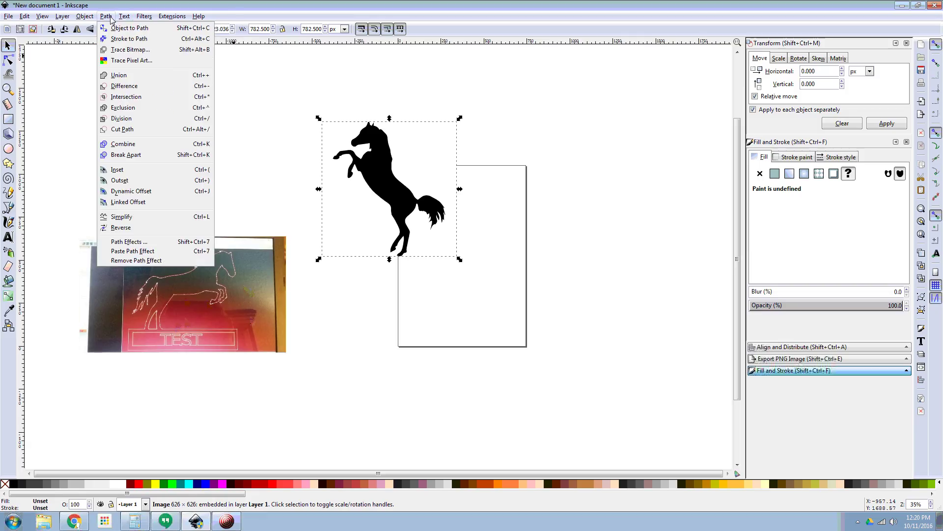
Trace the rearing horse image into a path using Brightness cutoff, and delete that traced copy.
click(143, 51)
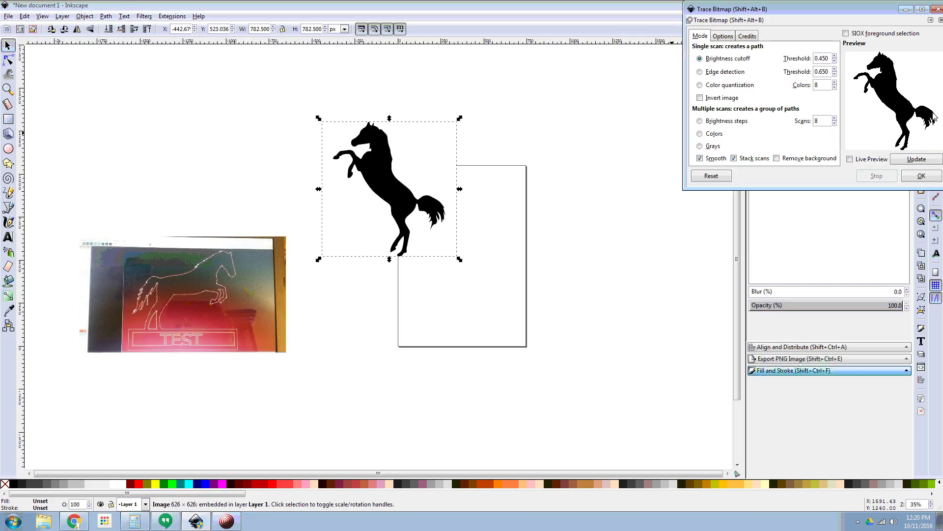
click(922, 176)
drag(460, 138, 403, 178)
click(393, 187)
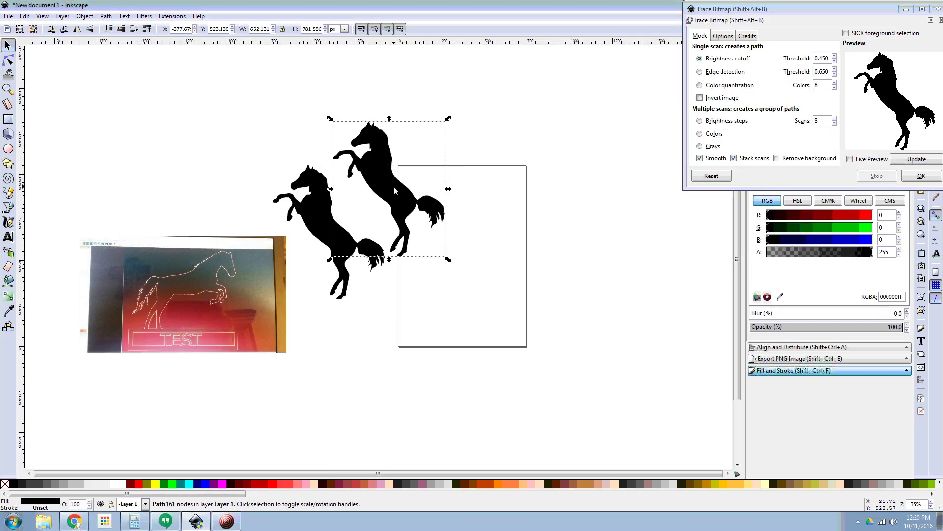
key(Delete)
Flip the horse image horizontally over the page and rotate it clockwise into a leaping pose.
drag(329, 220, 441, 170)
click(441, 170)
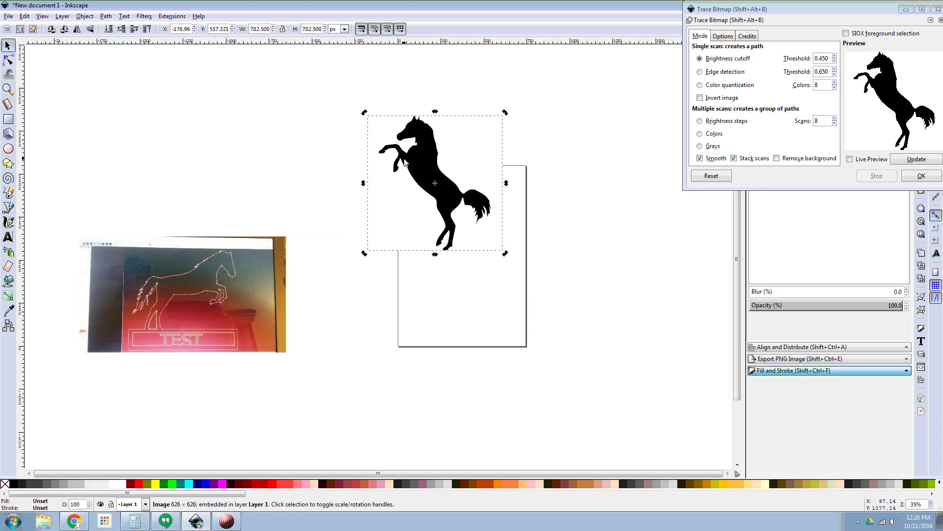
click(77, 30)
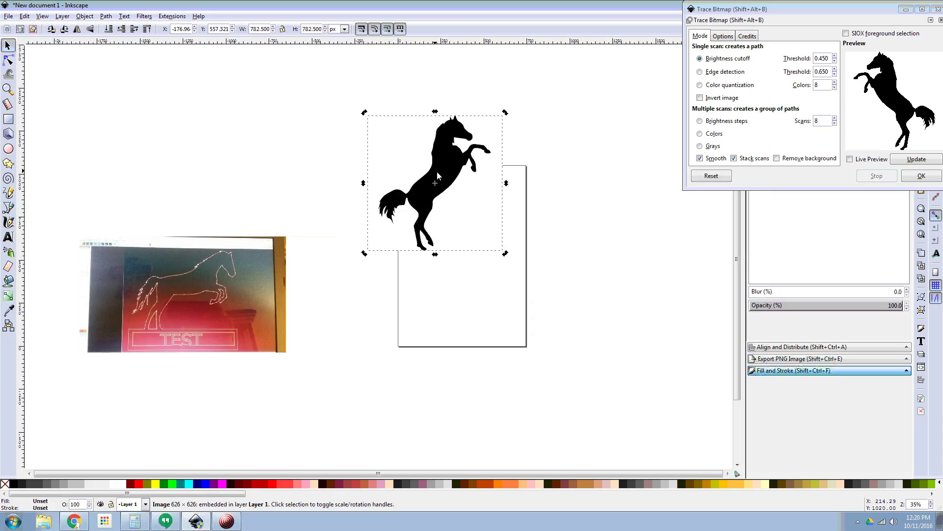
drag(504, 115, 514, 158)
click(126, 159)
click(388, 189)
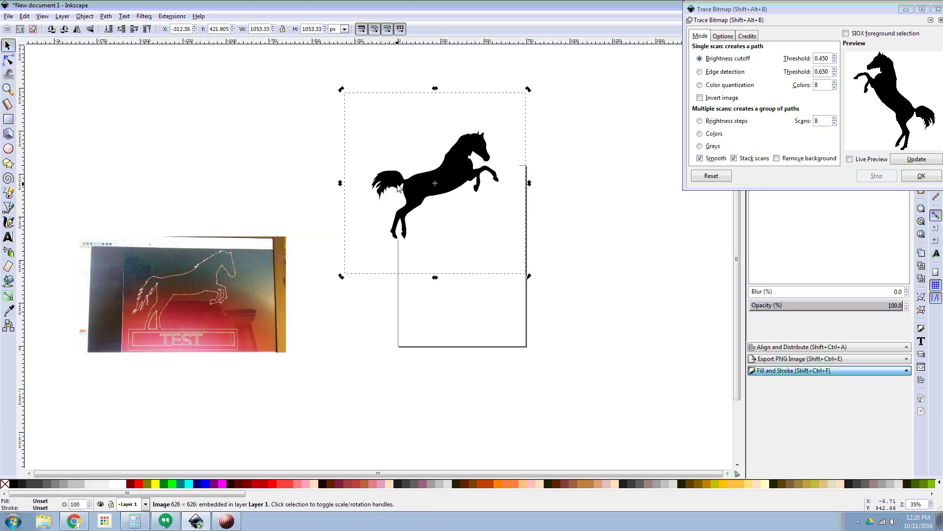
Trace the rotated horse image into a path using Brightness cutoff and delete the original bitmap.
click(916, 159)
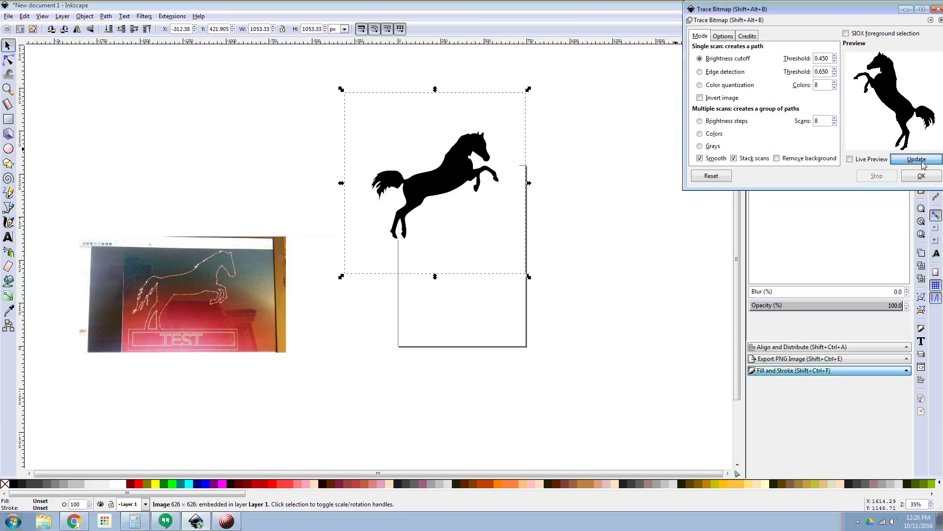
click(921, 176)
mouse_move(424, 184)
mouse_down()
mouse_move(347, 217)
mouse_move(430, 163)
mouse_up()
click(448, 173)
key(Delete)
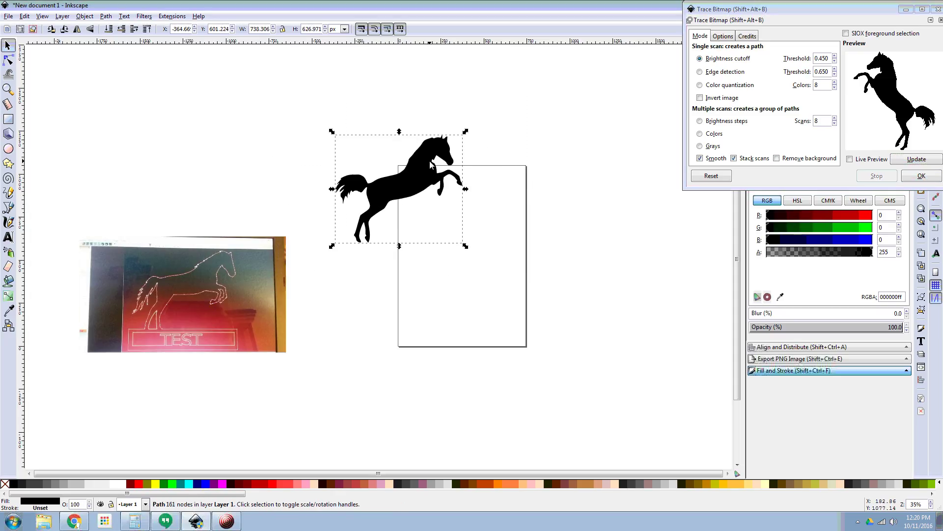
Move the traced horse slightly down and right on the canvas, and inspect its path nodes.
drag(415, 201, 433, 222)
double_click(431, 217)
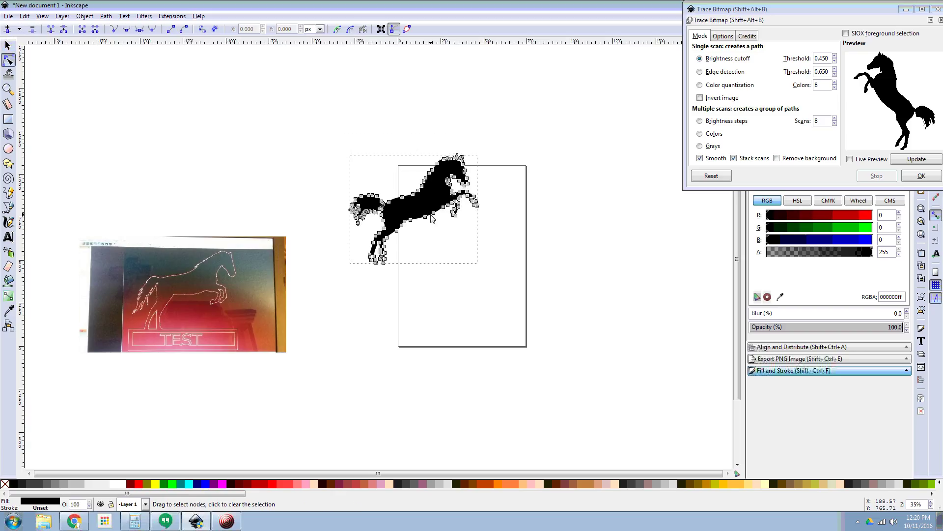
click(369, 161)
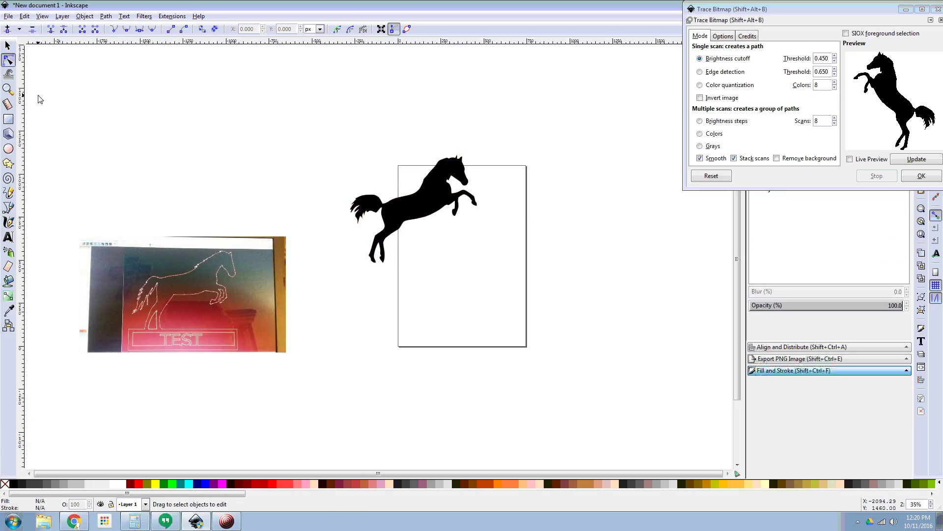
click(8, 48)
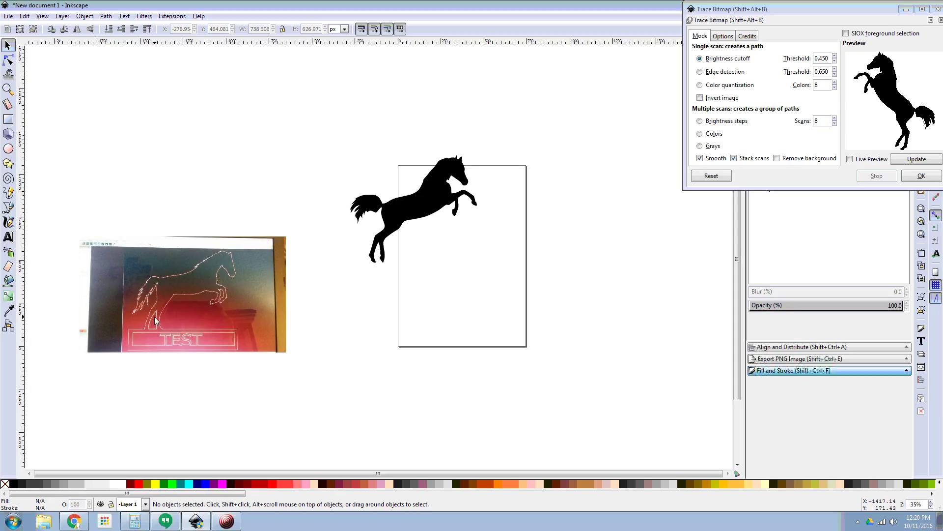
Draw a rectangle about 763 px wide and 197 px high directly beneath the horse's hind hooves.
click(8, 119)
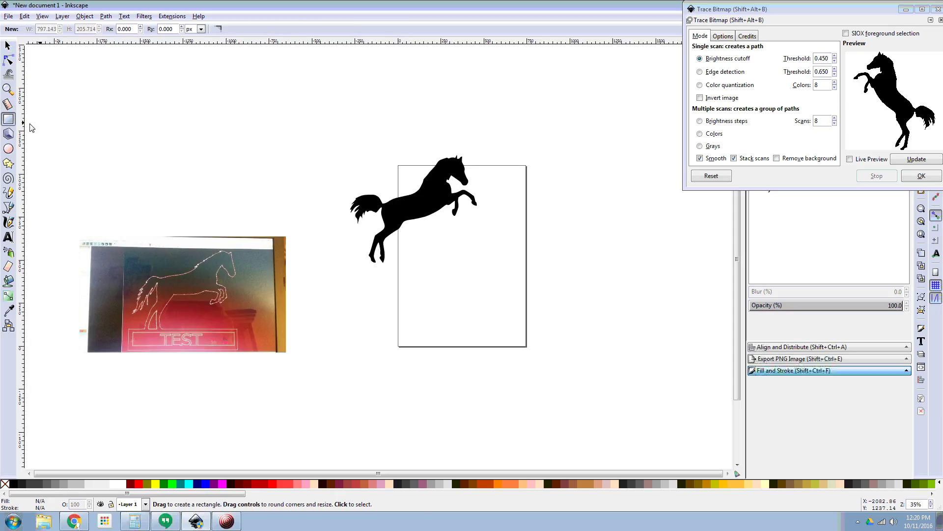
mouse_move(345, 258)
mouse_down()
mouse_move(503, 294)
mouse_move(484, 292)
mouse_up()
click(7, 46)
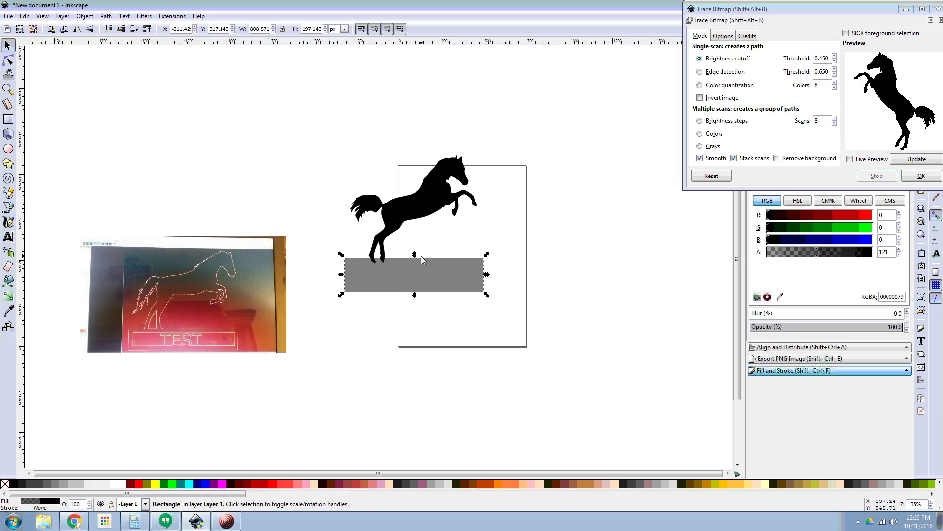
drag(420, 267, 422, 269)
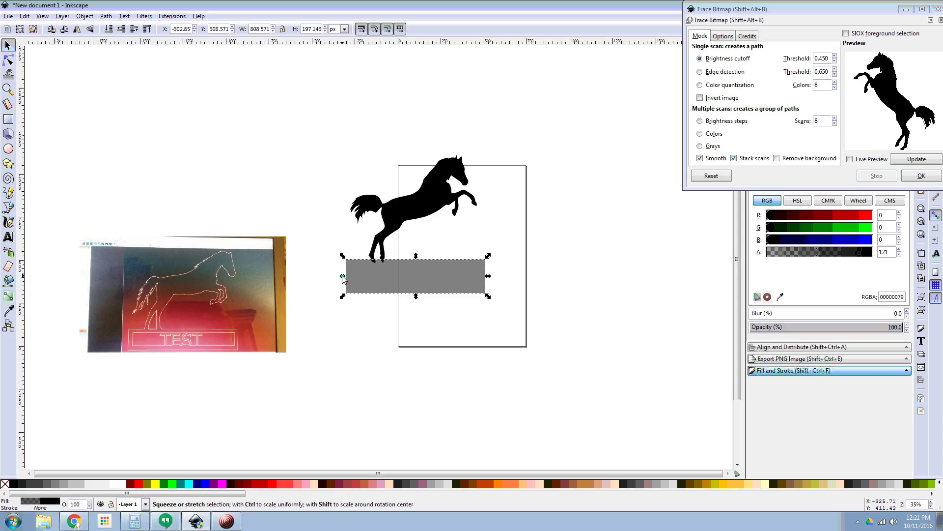
drag(343, 276, 345, 278)
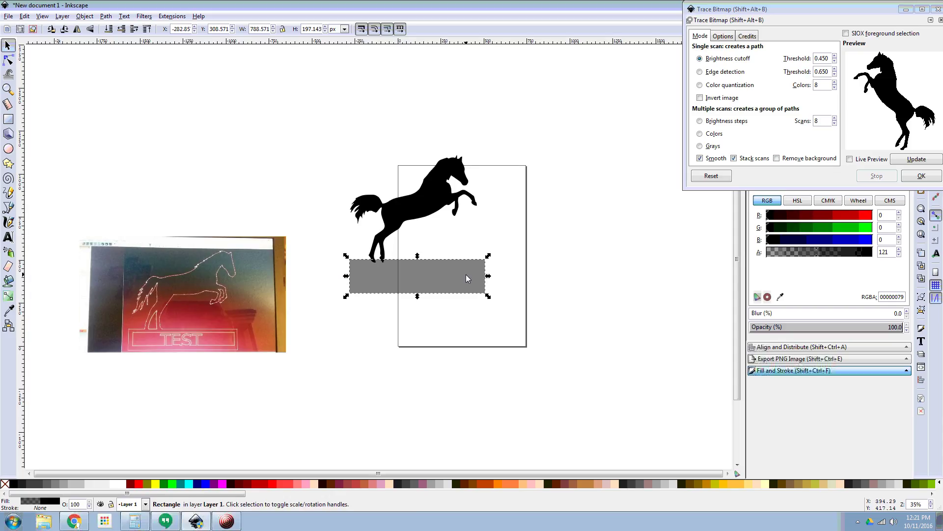
drag(484, 277, 481, 277)
key(ctrl+d)
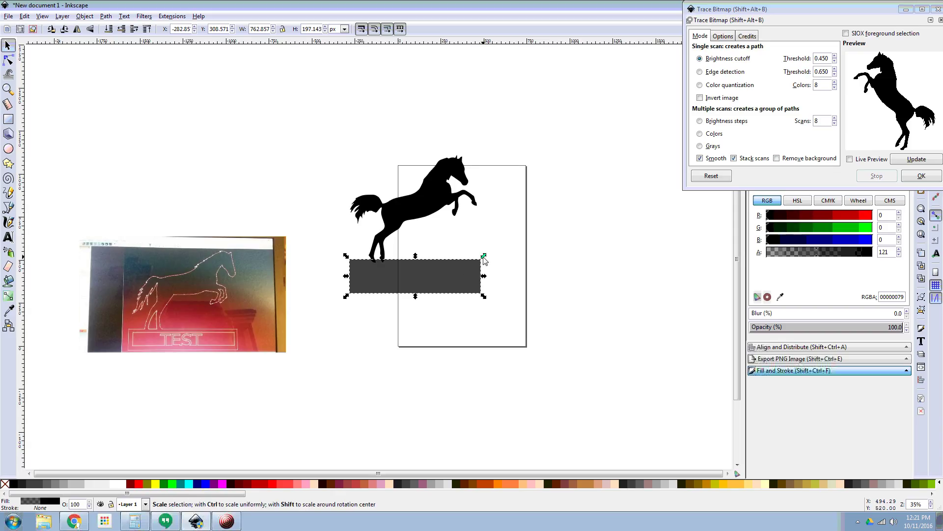
drag(484, 257, 461, 290)
key(Escape)
key(Escape)
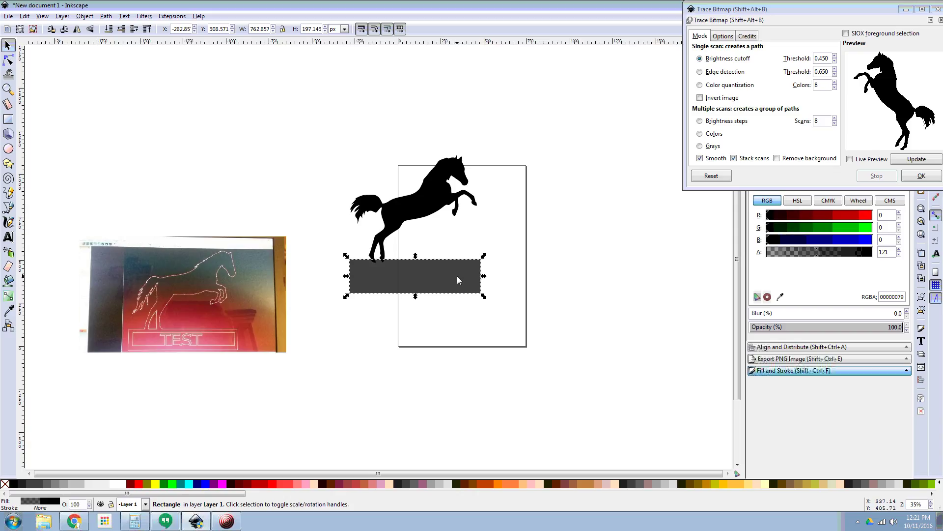
key(Delete)
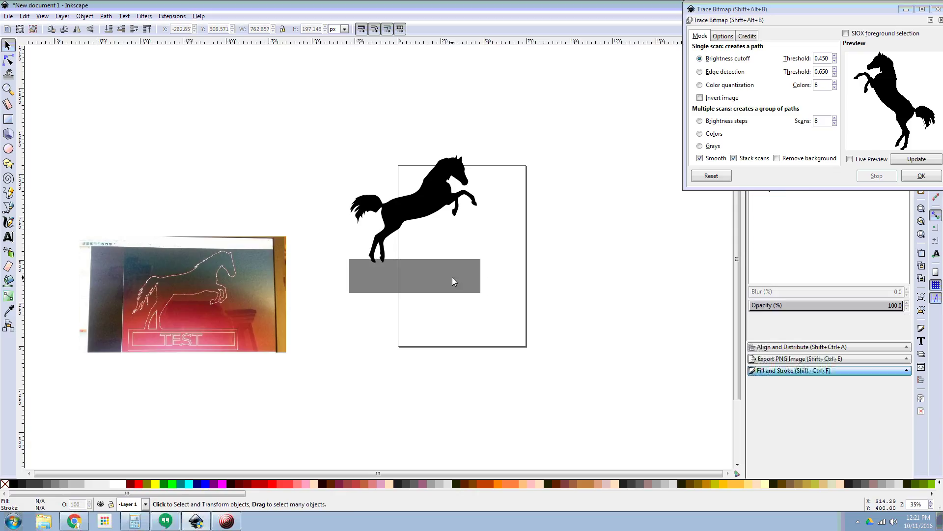
Duplicate the rectangle under the horse and inset the copy five times, to about 743 by 177 px.
click(452, 277)
key(ctrl+d)
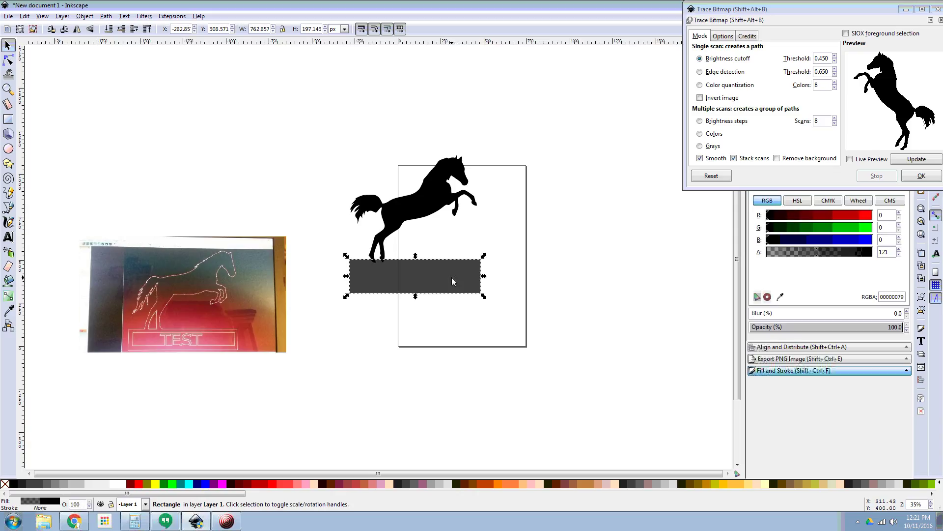
key(ctrl)
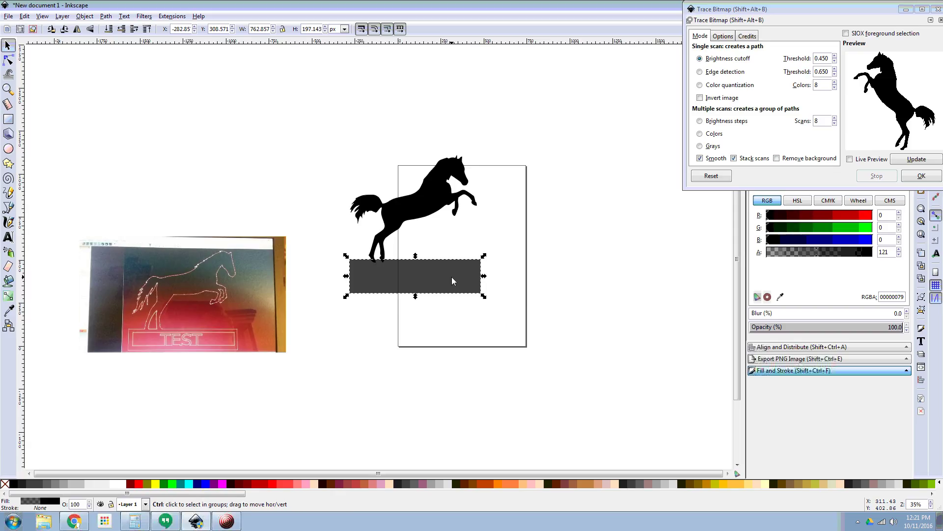
key(ctrl+parenleft)
key(ctrl+parenleft)
key(ctrl+parenleft)
key(ctrl+parenleft)
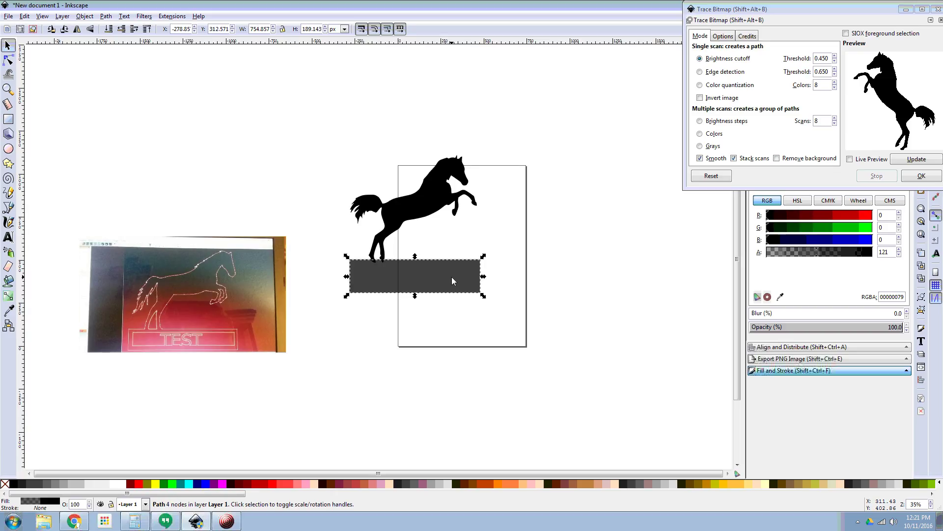
key(ctrl+parenleft)
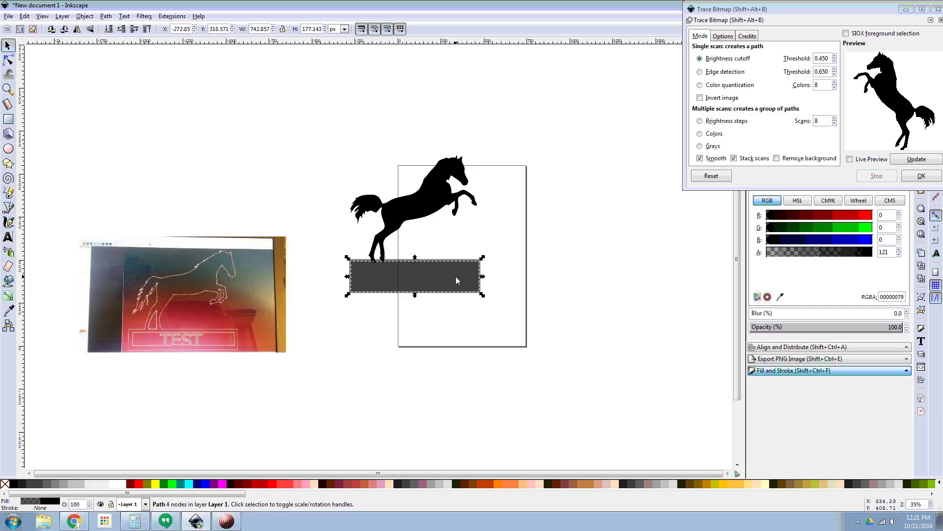
Inset the duplicated rectangle ten more times, to about 703 by 137 px, leaving an even border inside the outer one.
click(85, 18)
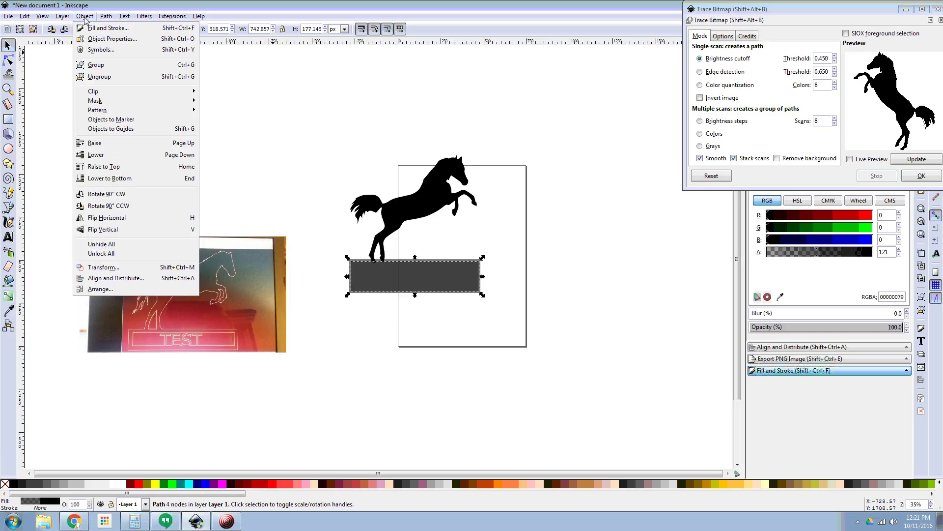
mouse_move(107, 17)
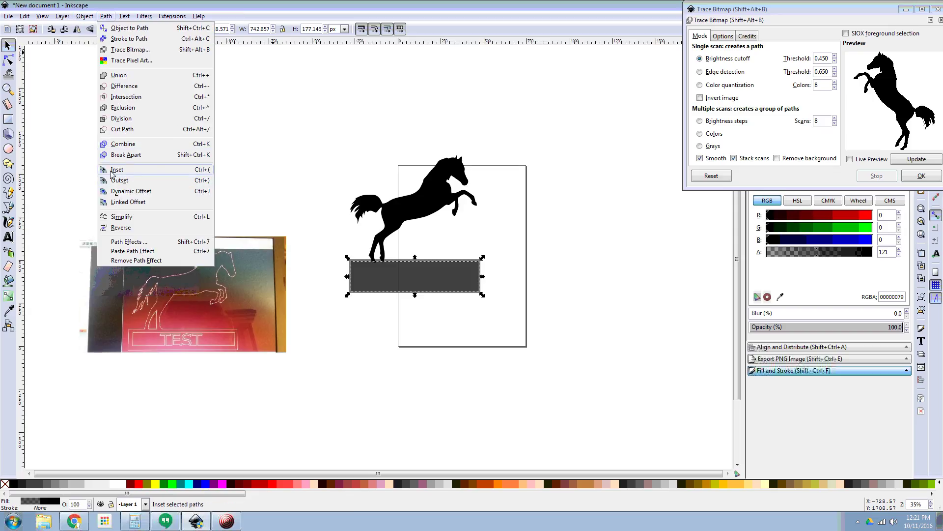
click(413, 275)
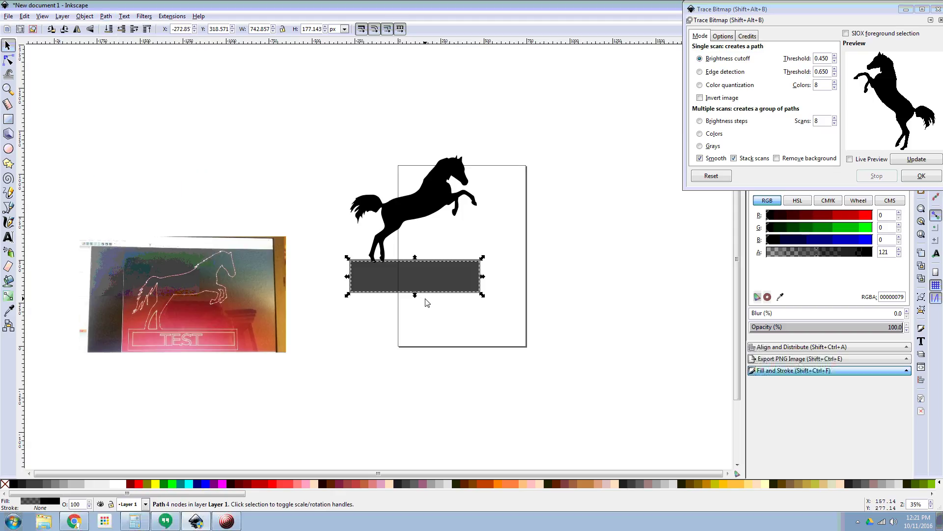
key(ctrl+parenleft)
key(ctrl+parenleft)
key(ctrl+parenleft)
key(ctrl+parenleft)
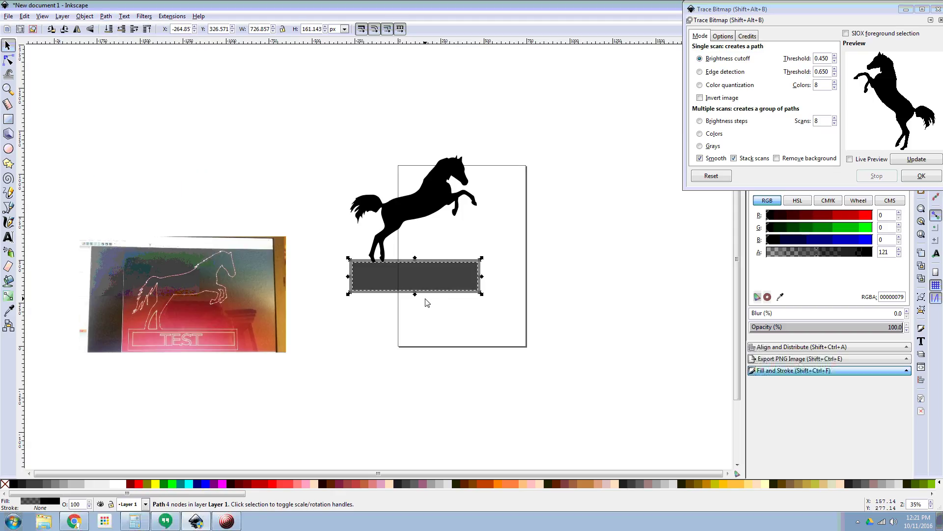
key(ctrl+parenleft)
key(ctrl+parenleft)
key(ctrl+parenleft)
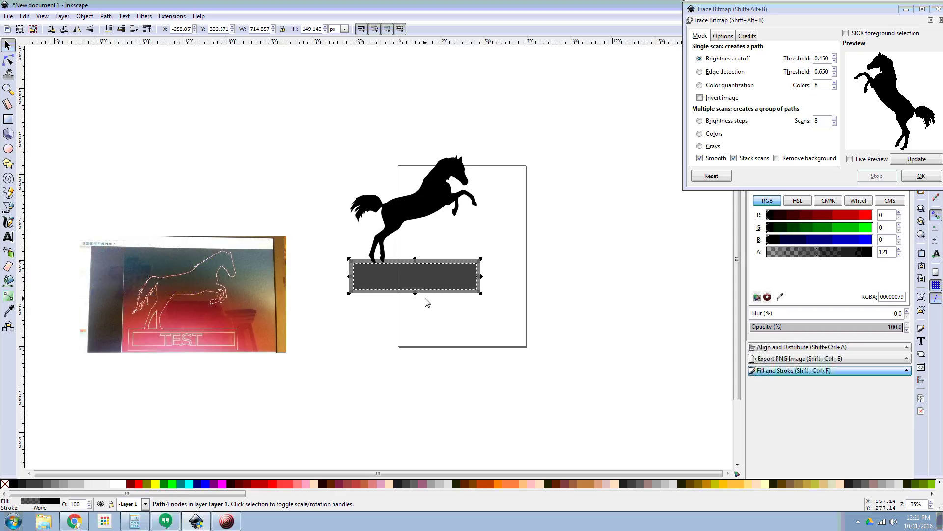
key(ctrl+parenleft)
key(ctrl+parenleft)
key(ctrl+parenleft)
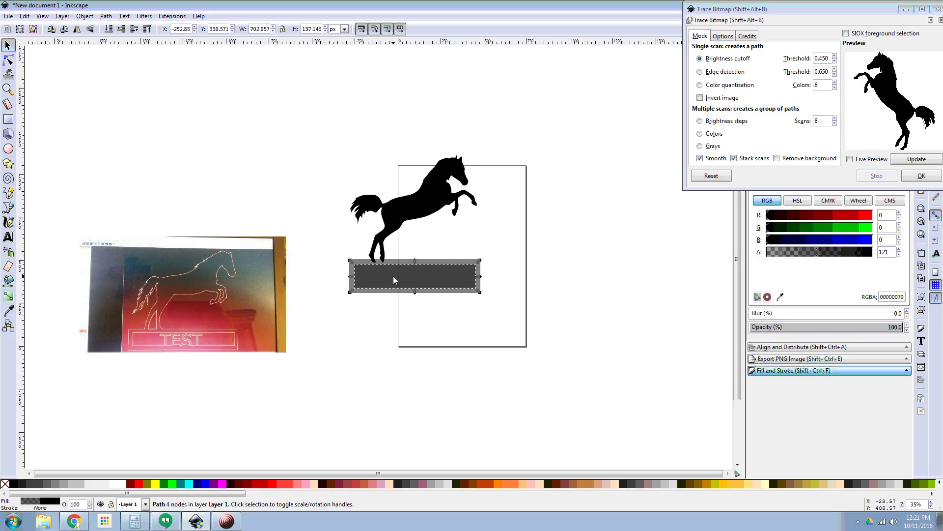
Select the inner and outer rectangles and apply Exclusion to make a hollow frame.
mouse_move(393, 276)
mouse_down()
mouse_move(393, 291)
mouse_move(394, 277)
mouse_up()
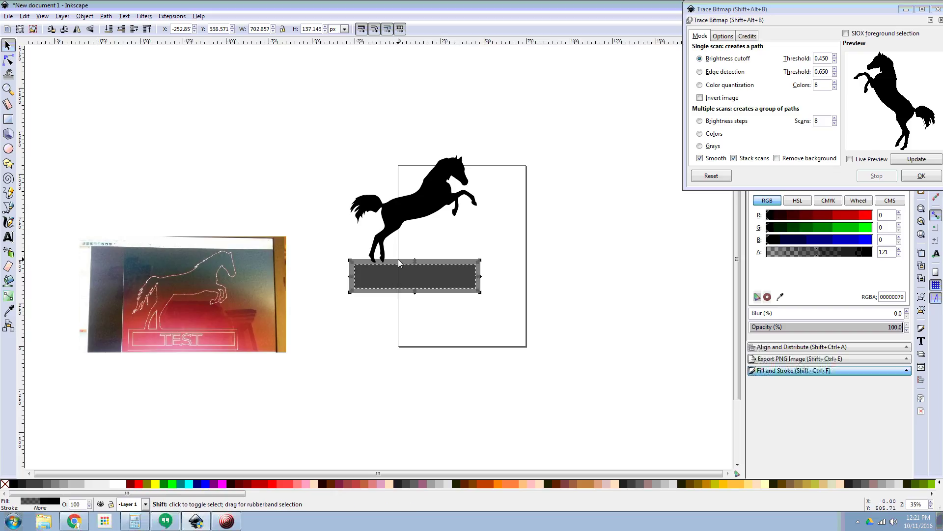
shift+click(398, 258)
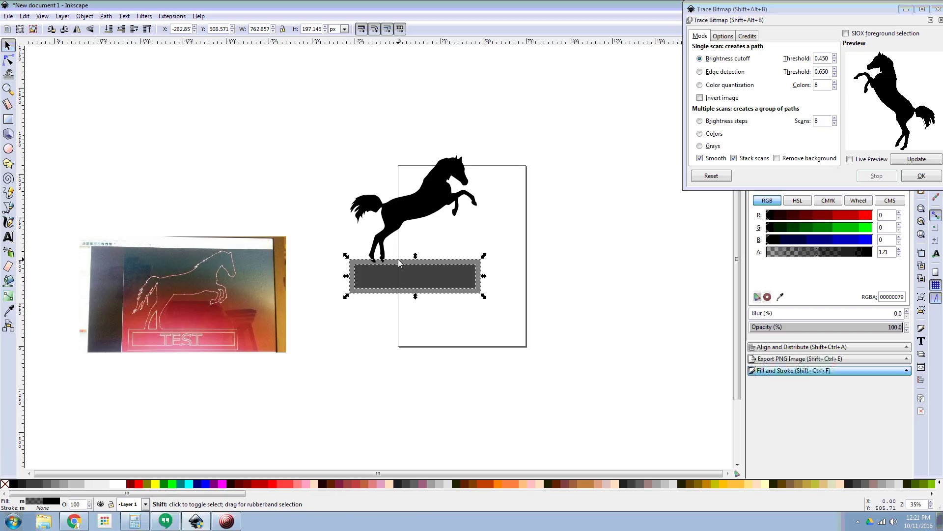
click(107, 16)
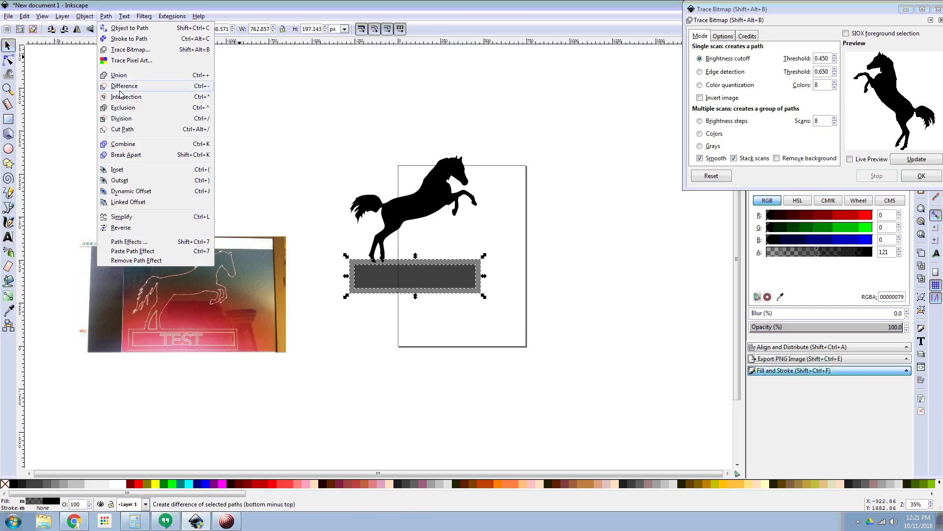
click(123, 108)
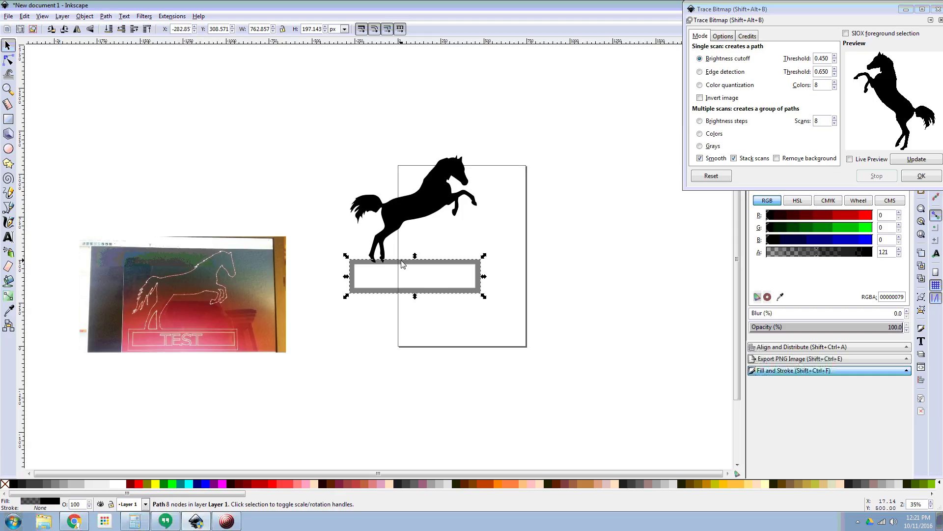
Shift the hollow frame about 17 px to the right, keeping it level beneath the horse's hooves.
key(n)
click(9, 49)
mouse_move(398, 260)
mouse_down()
mouse_move(400, 210)
mouse_move(432, 196)
mouse_move(398, 264)
mouse_up()
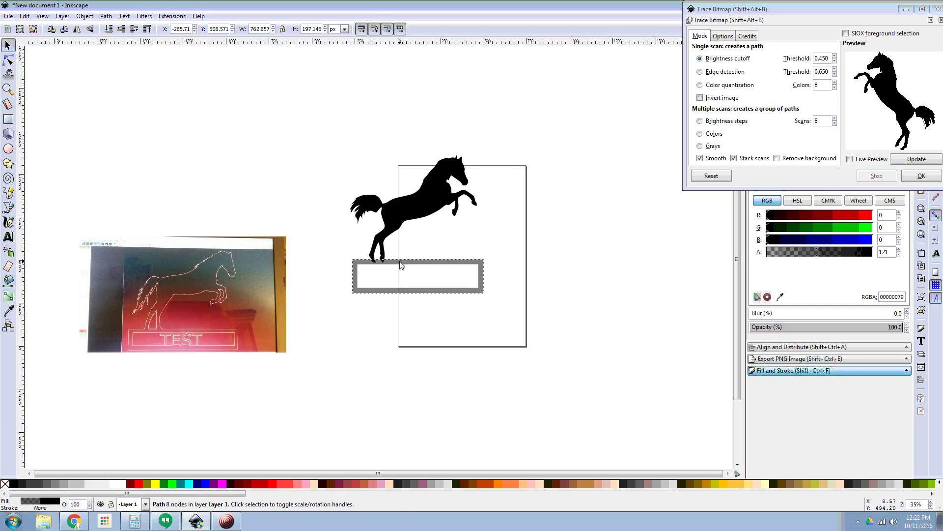
Select the horse together with the hollow frame and merge them into one path with Union.
key(shift)
shift+click(390, 237)
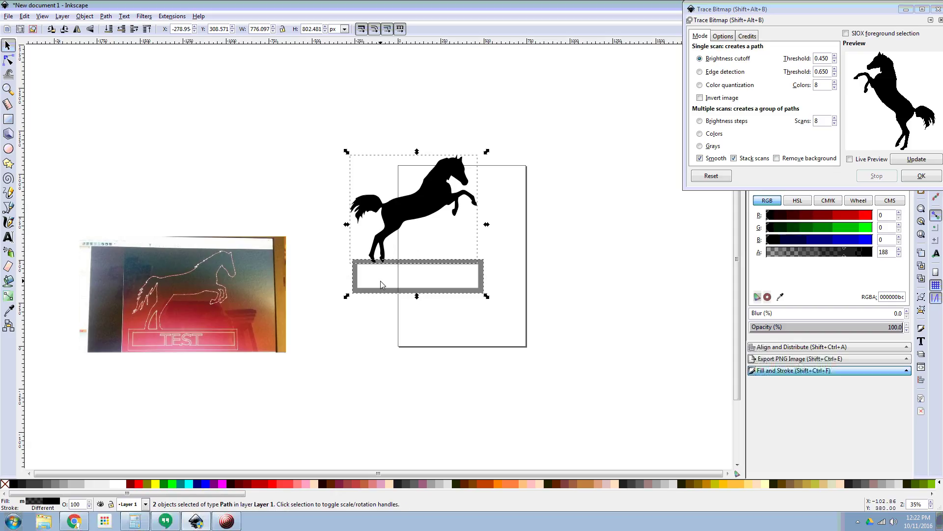
click(105, 18)
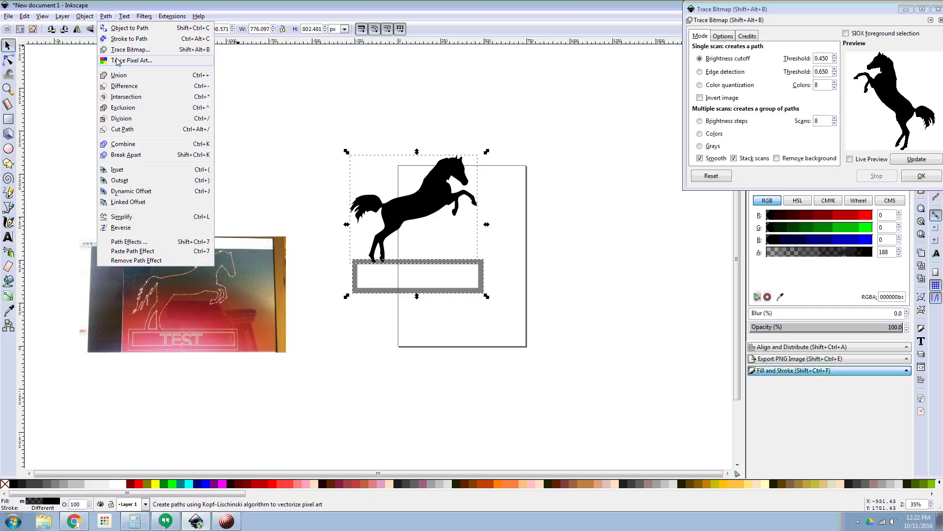
click(118, 74)
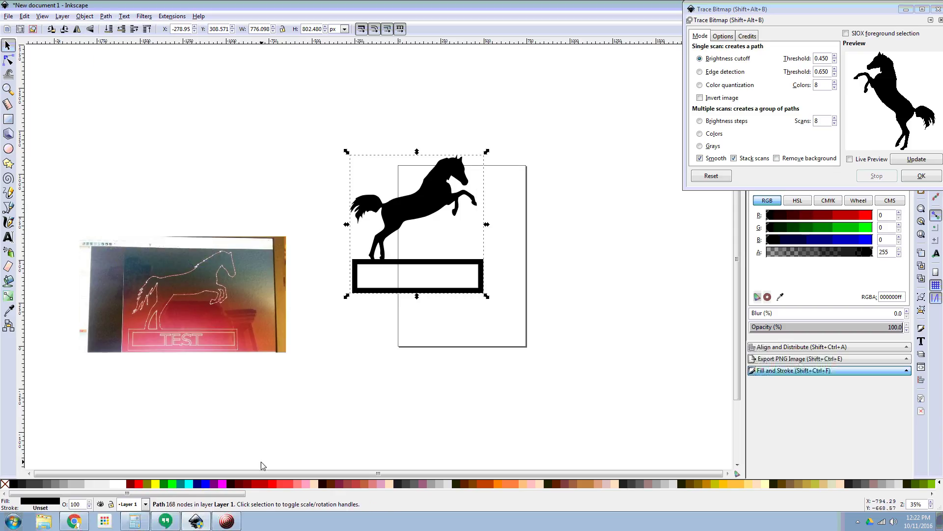
Try a bright green fill on the merged horse-and-frame shape and undo it.
click(172, 484)
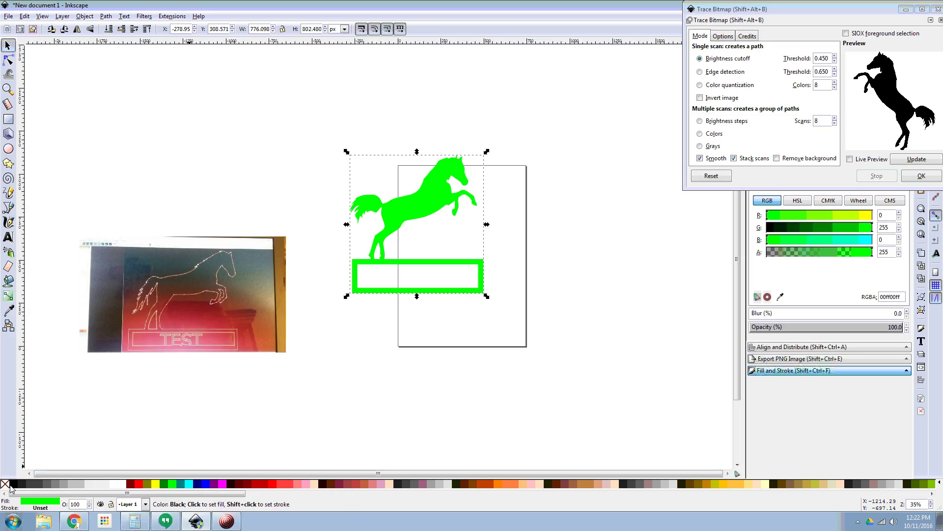
key(ctrl+z)
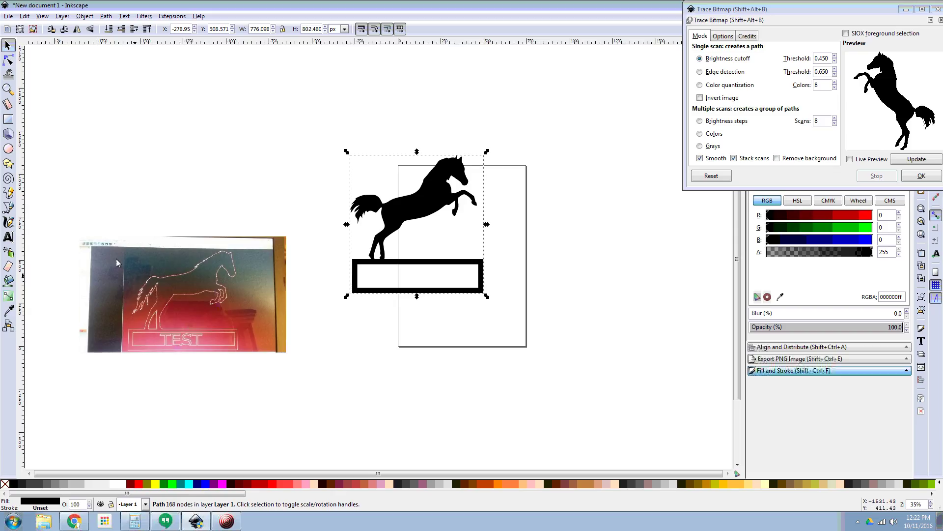
Create a flowed text object reading "TEST" in 32-size Arial above the reference photo.
click(9, 236)
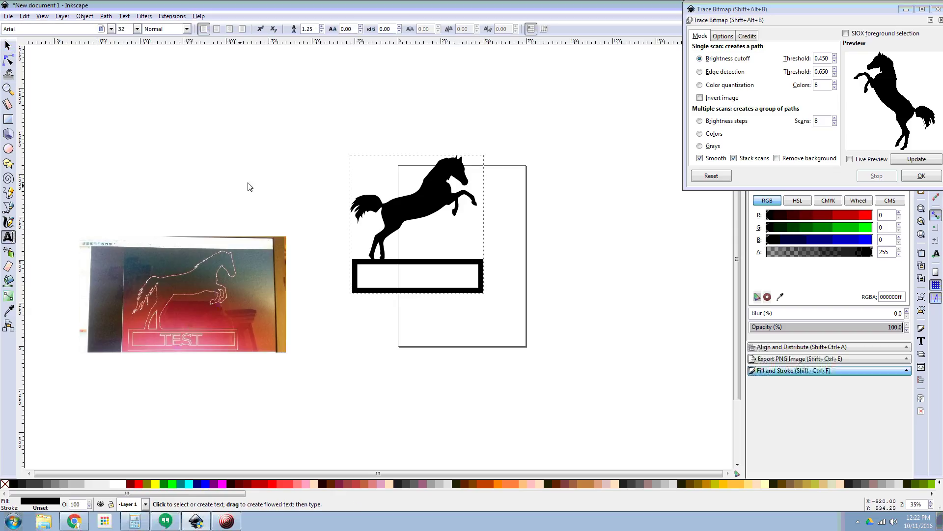
drag(268, 169, 415, 208)
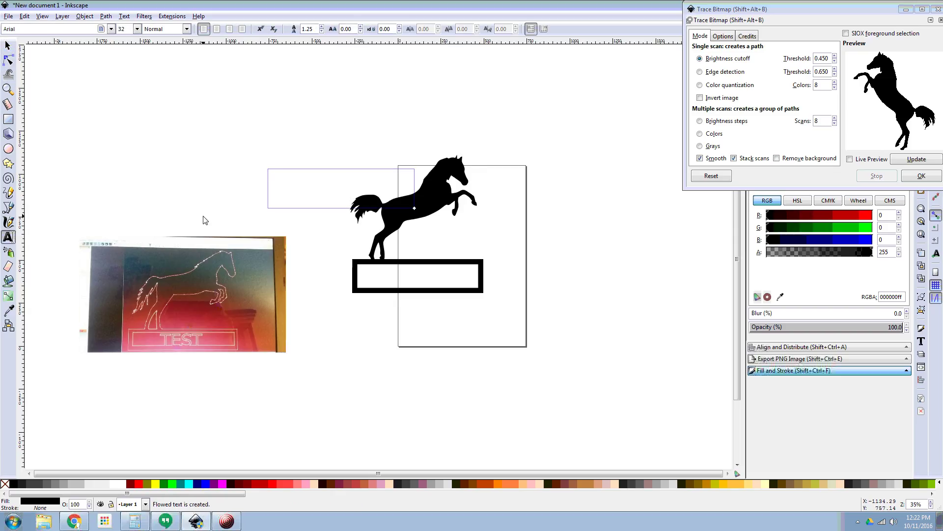
text(TEST)
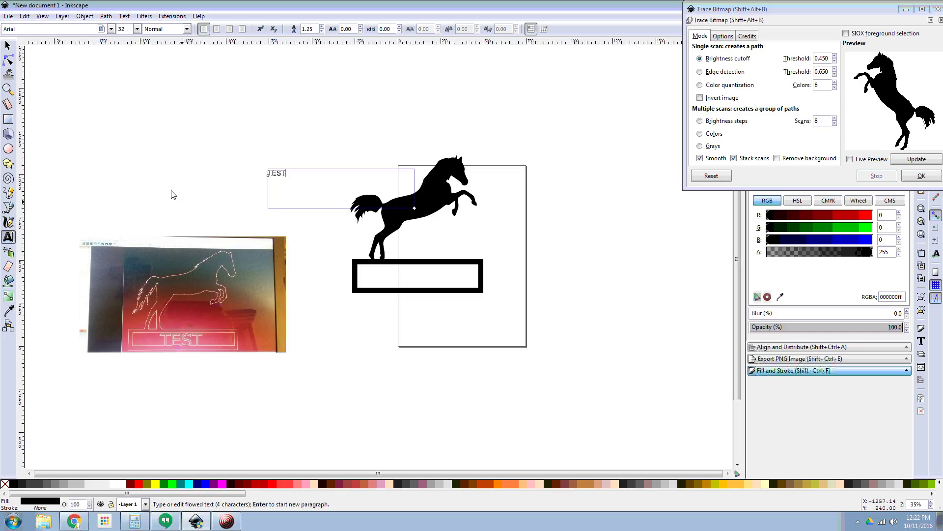
click(7, 46)
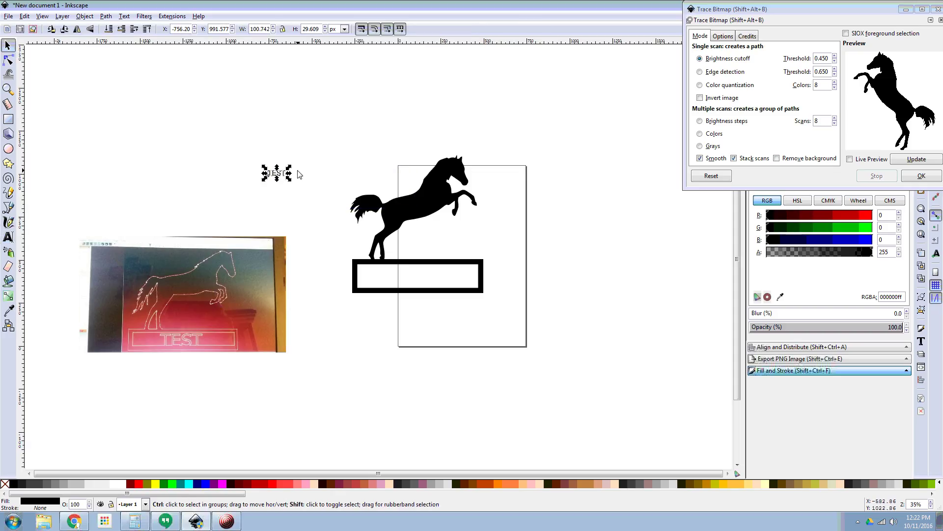
Enlarge the TEST text to about 452 by 133 px and place it inside the frame, overlapping its lower border.
drag(291, 171, 456, 296)
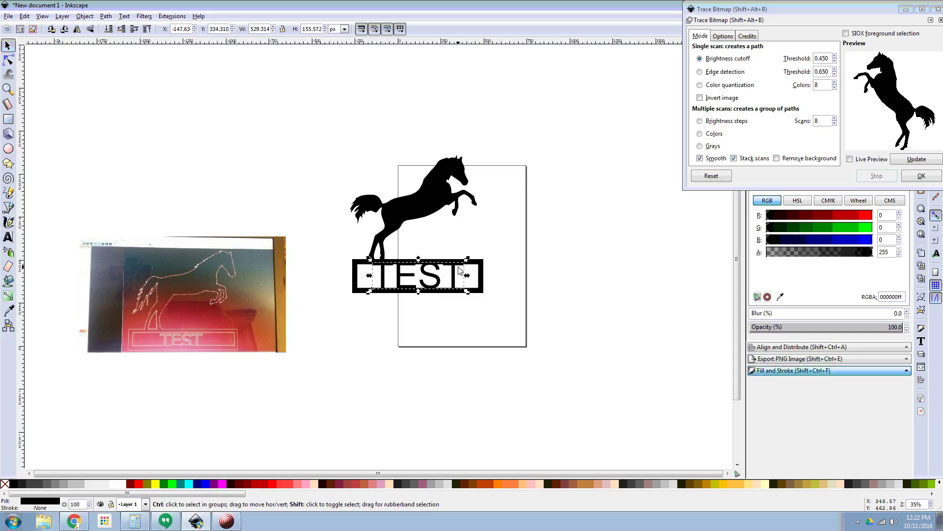
drag(466, 262, 446, 287)
click(446, 276)
click(435, 282)
ctrl+scroll(428, 291, up, 6)
ctrl+scroll(447, 286, down, 4)
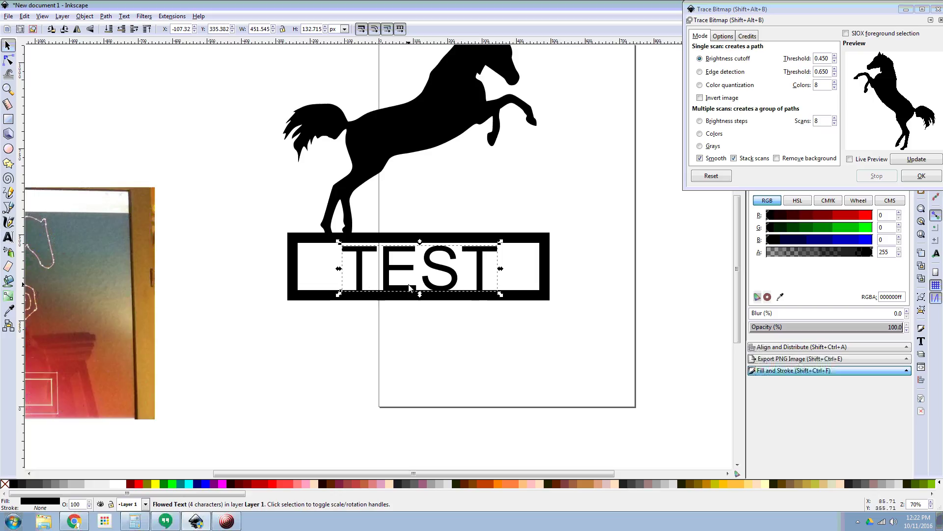
Convert the TEST text to paths with Object to Path.
scroll(408, 286, down, 2)
ctrl+scroll(449, 270, down, 1)
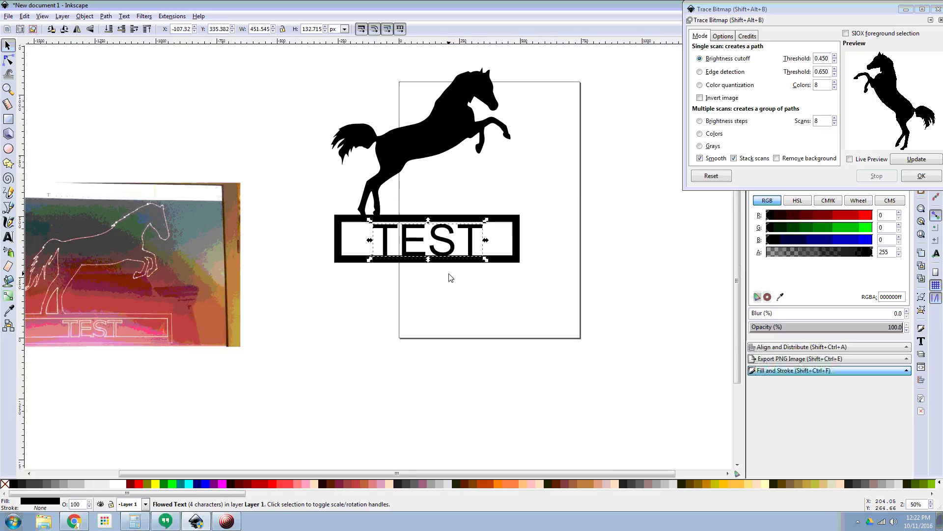
scroll(449, 277, up, 1)
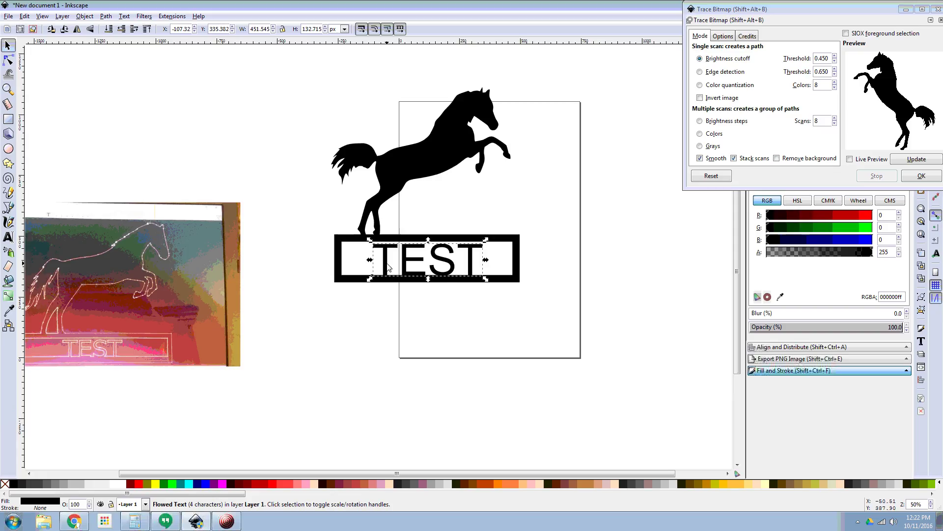
click(111, 17)
click(112, 30)
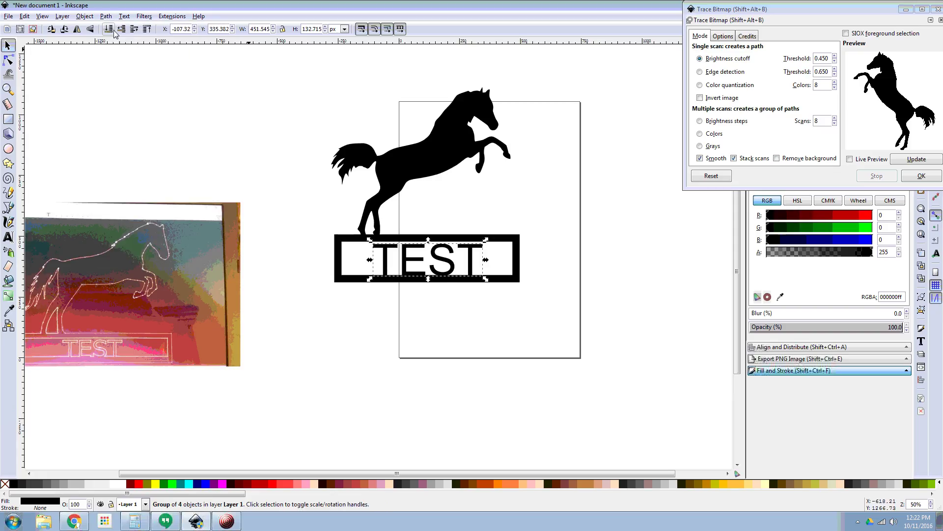
Examine the nodes of the first letter T within the converted text group.
key(Escape)
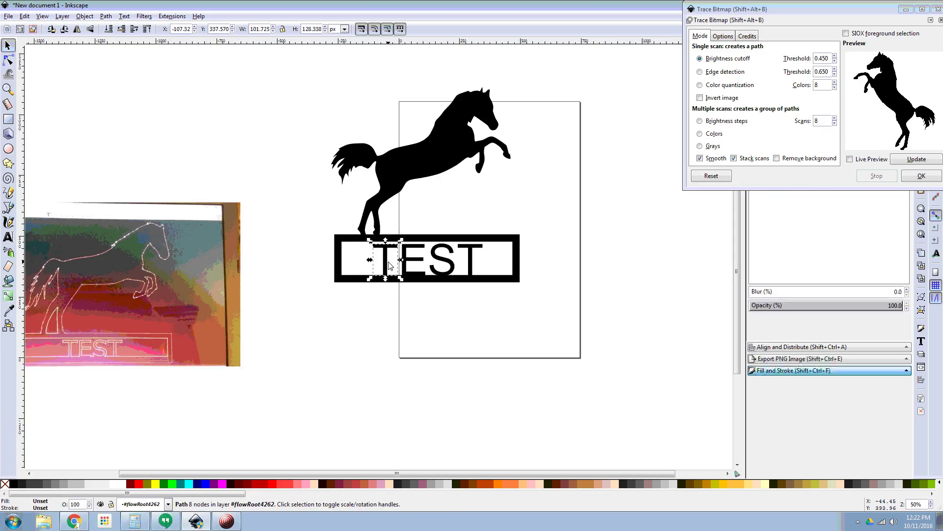
double_click(387, 272)
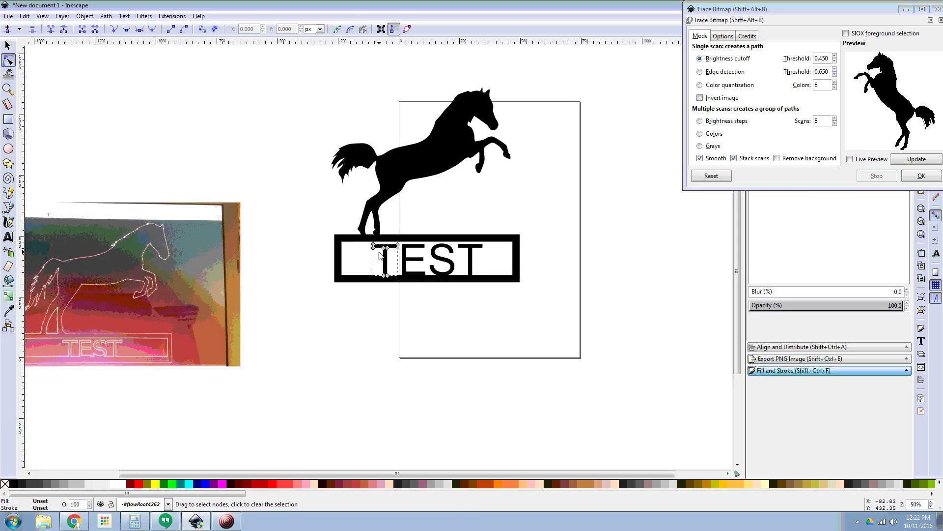
key(s)
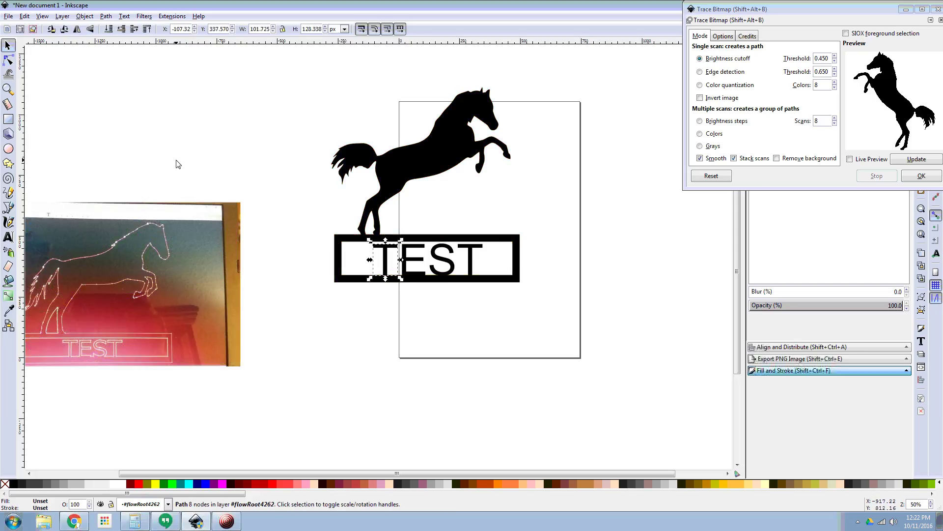
click(178, 164)
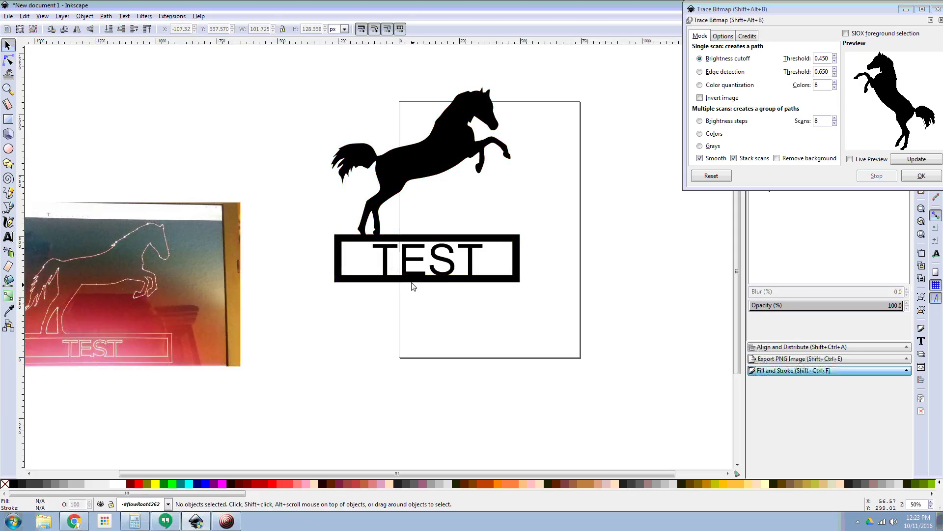
Try to merge the TEST letter group with the horse-and-frame shape using Union.
click(379, 248)
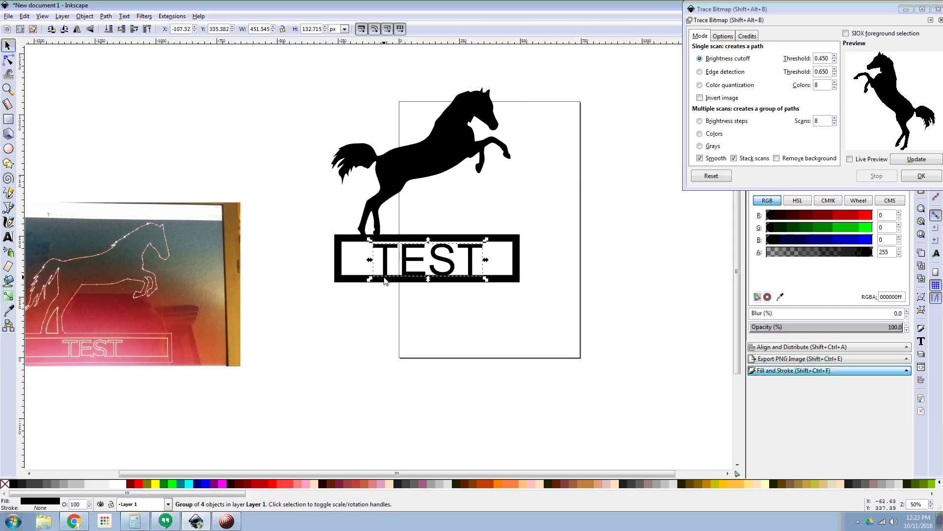
shift+click(338, 246)
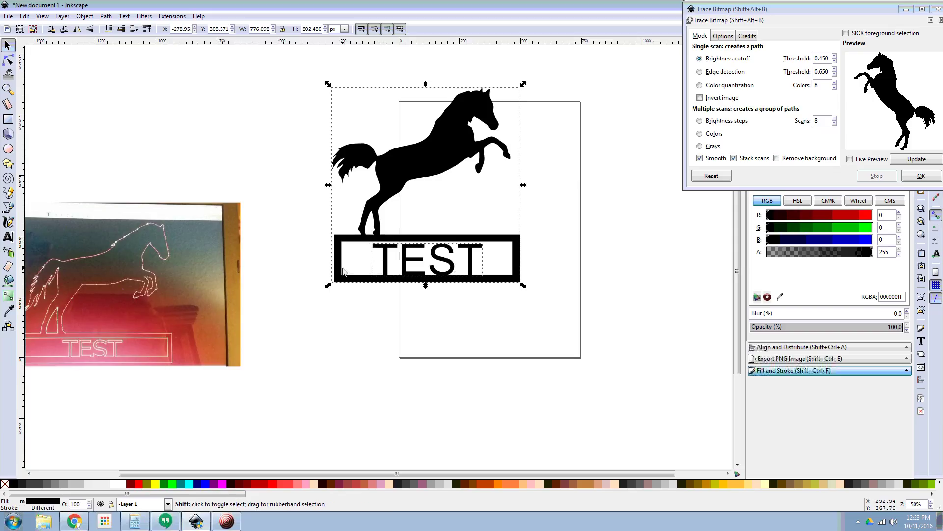
click(107, 16)
click(121, 75)
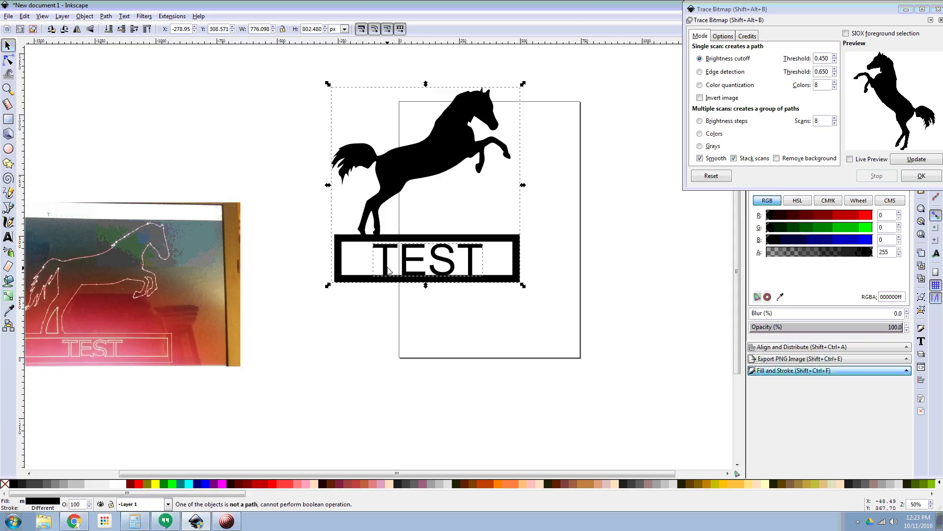
click(413, 320)
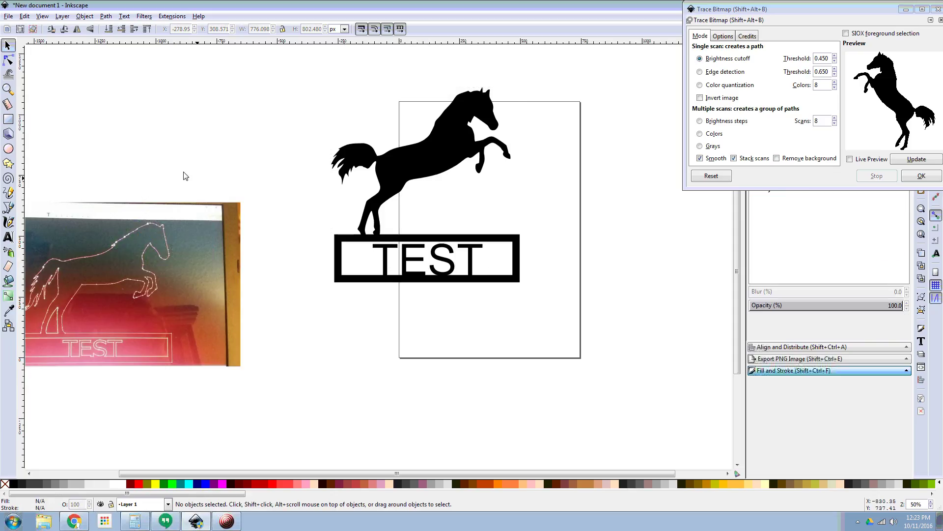
Select the four individual letter paths together with the horse-and-frame path and merge them with Union.
click(9, 60)
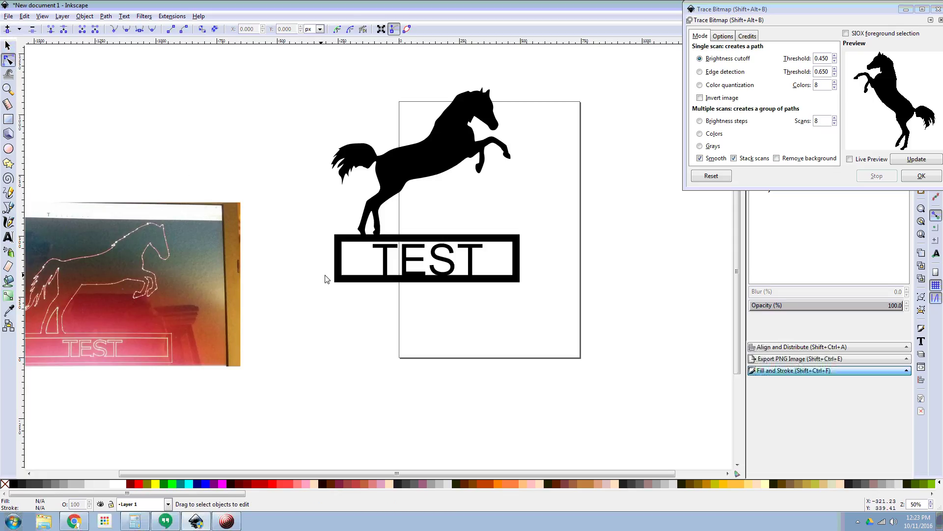
click(386, 260)
shift+click(416, 265)
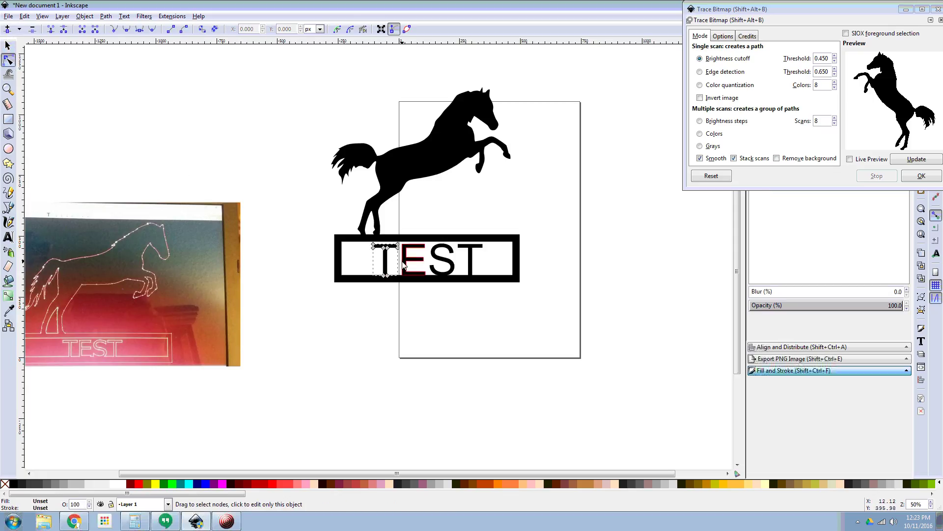
shift+click(442, 259)
shift+click(470, 263)
shift+click(343, 284)
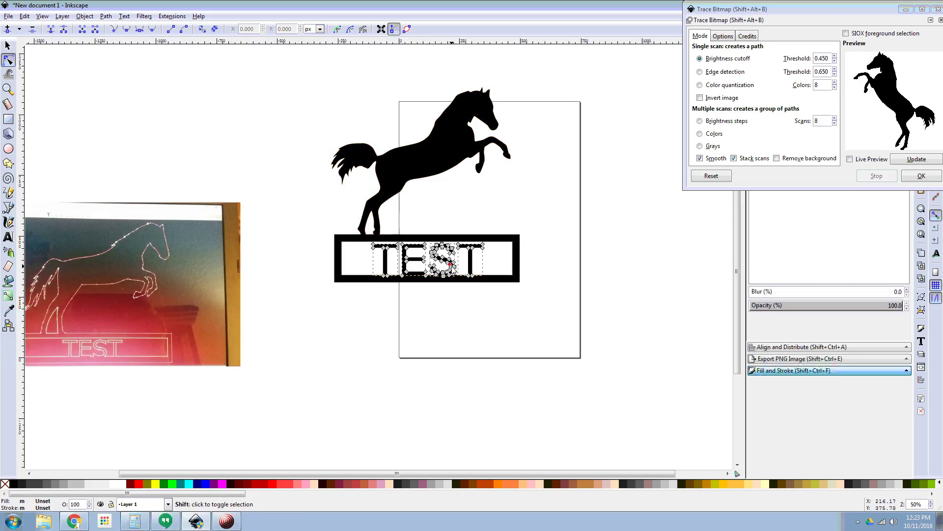
shift+click(343, 229)
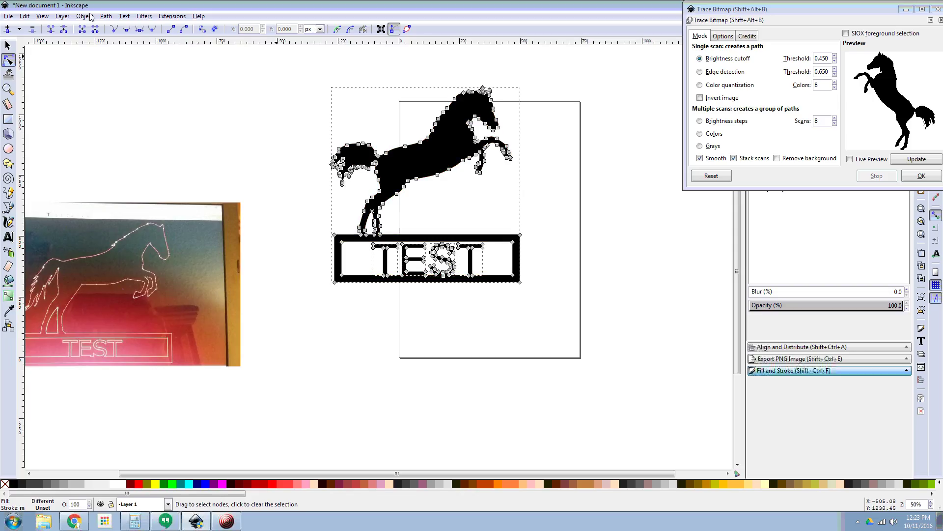
click(106, 16)
click(143, 77)
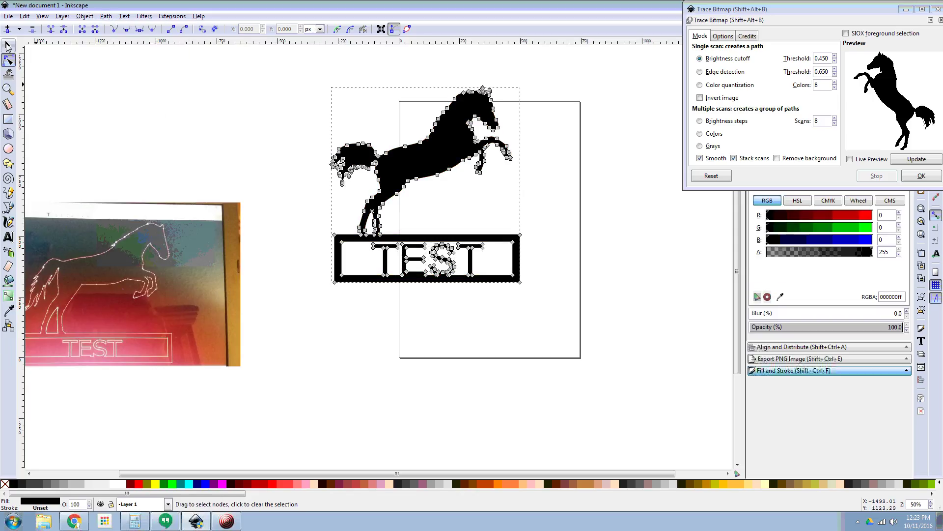
Examine where the letters meet the frame's lower border and check the path outline of the whole merged shape.
click(7, 45)
click(302, 267)
scroll(412, 271, up, 2)
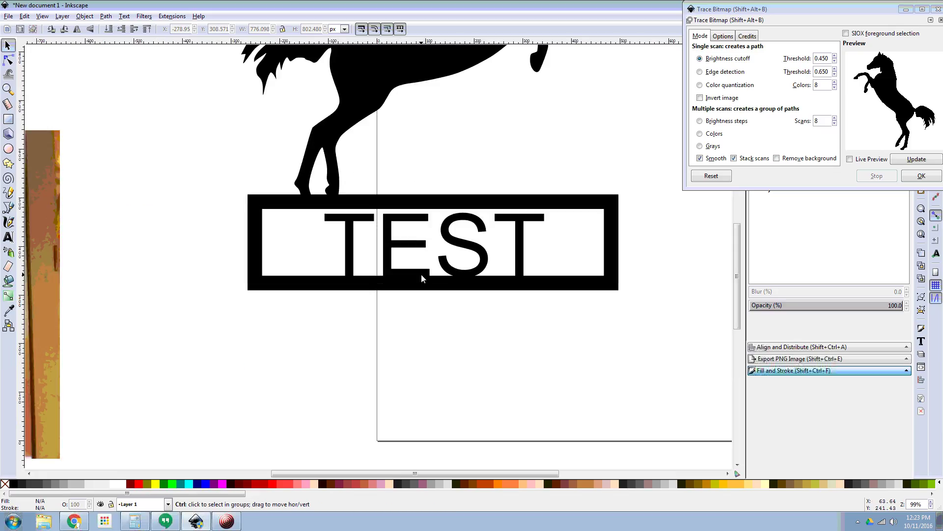
click(416, 272)
key(n)
click(185, 240)
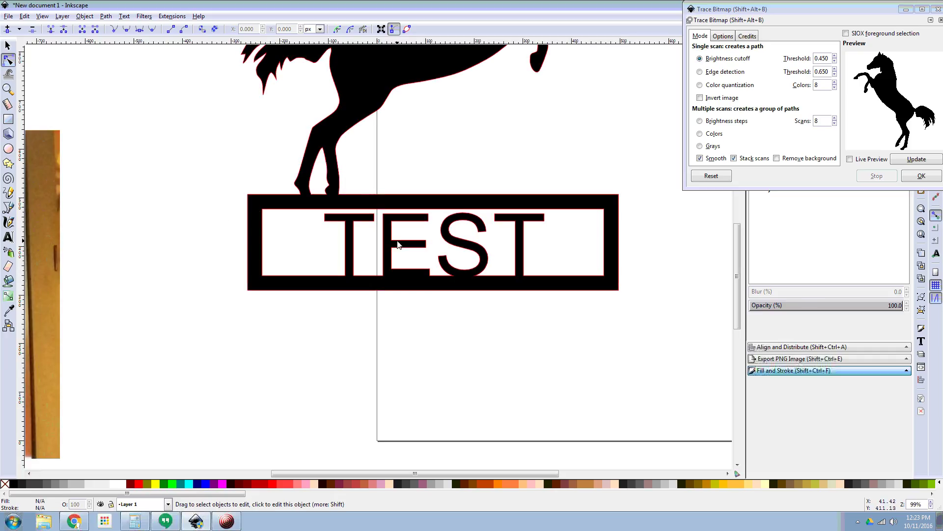
click(253, 208)
click(206, 223)
ctrl+scroll(224, 221, down, 3)
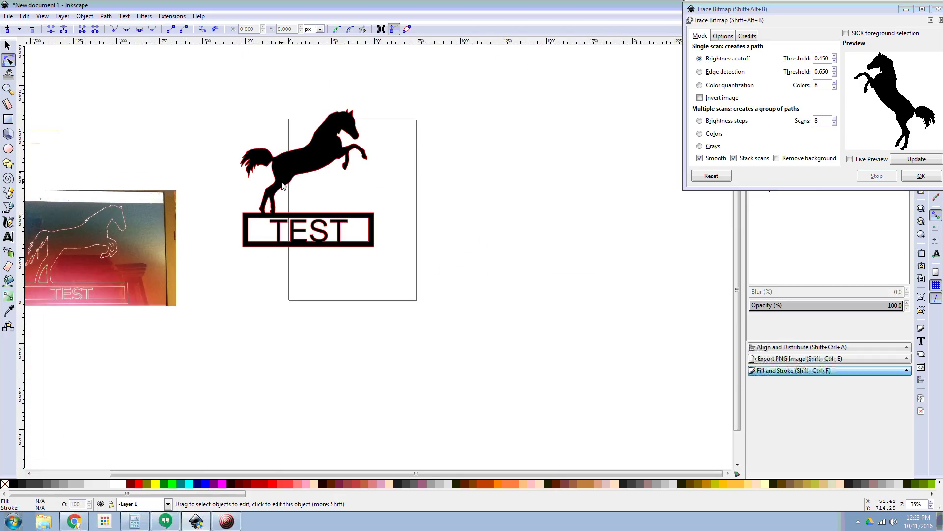